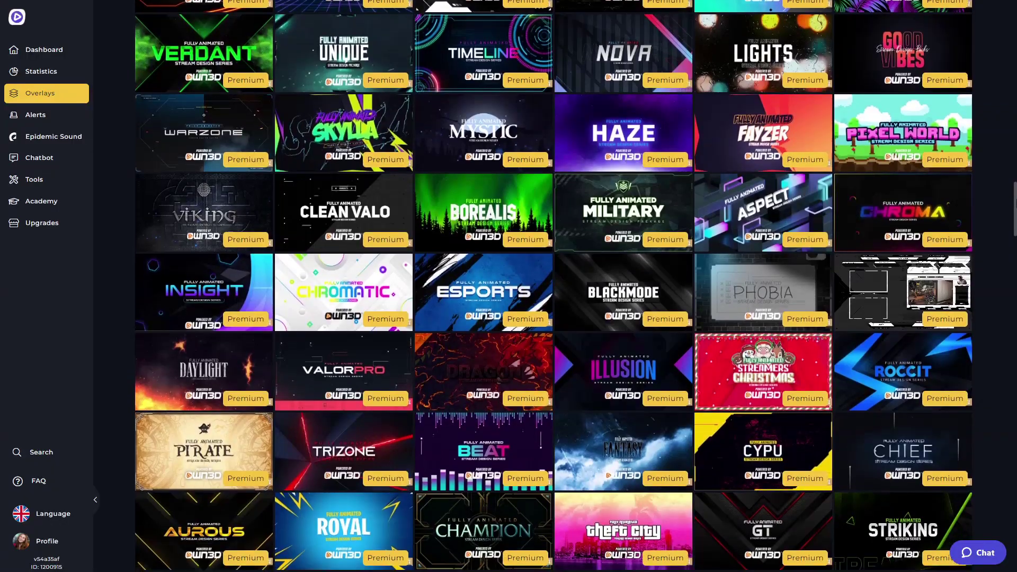
# - Scroll down and open the TalkShow overlay's details
pyautogui.scroll(-2, 553, 286)
pyautogui.scroll(-10, 918, 249)
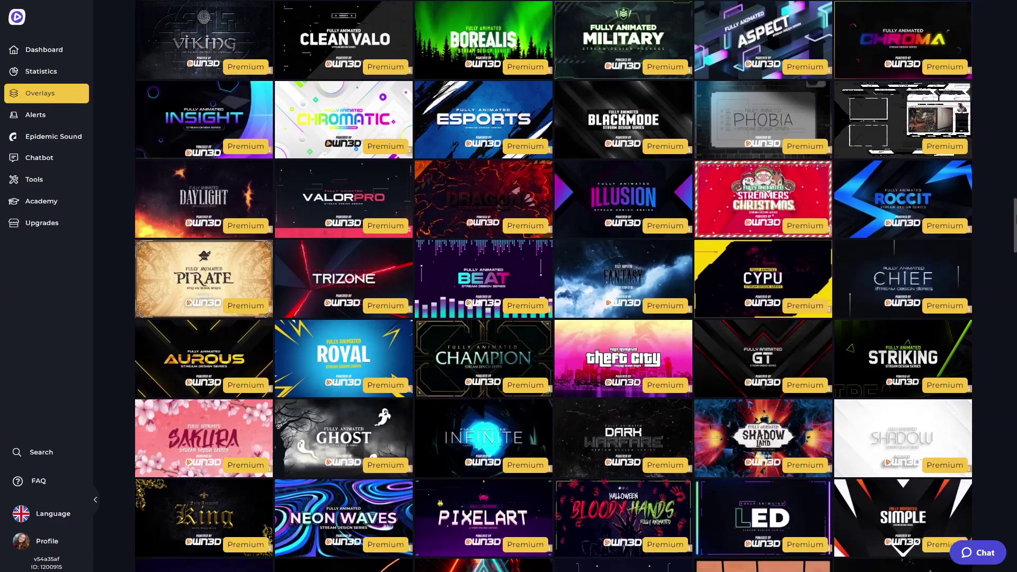
pyautogui.click(918, 250)
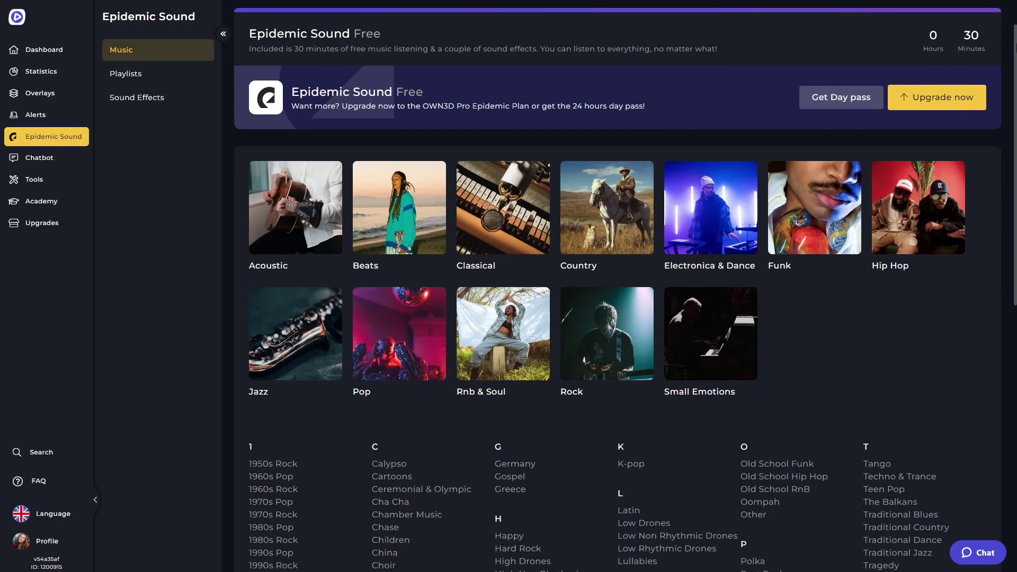
# - Scroll further and open the OBS Studio program settings
pyautogui.scroll(-3, 619, 286)
pyautogui.scroll(-3, 619, 286)
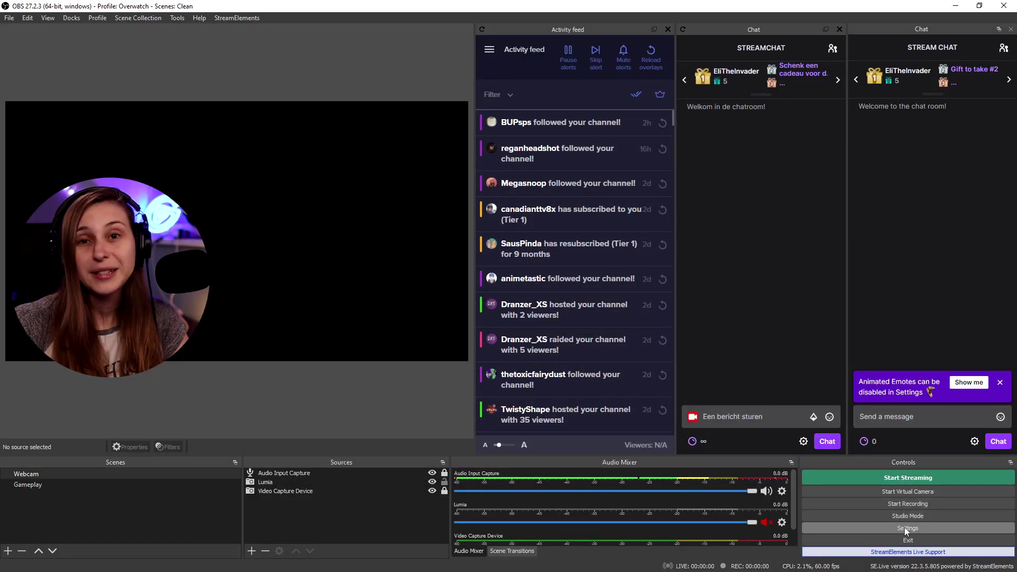
pyautogui.click(906, 529)
# - Move the Settings window aside, show the Audio page, and list the available monitoring devices
pyautogui.moveTo(453, 101); pyautogui.dragTo(488, 63)
pyautogui.click(303, 154)
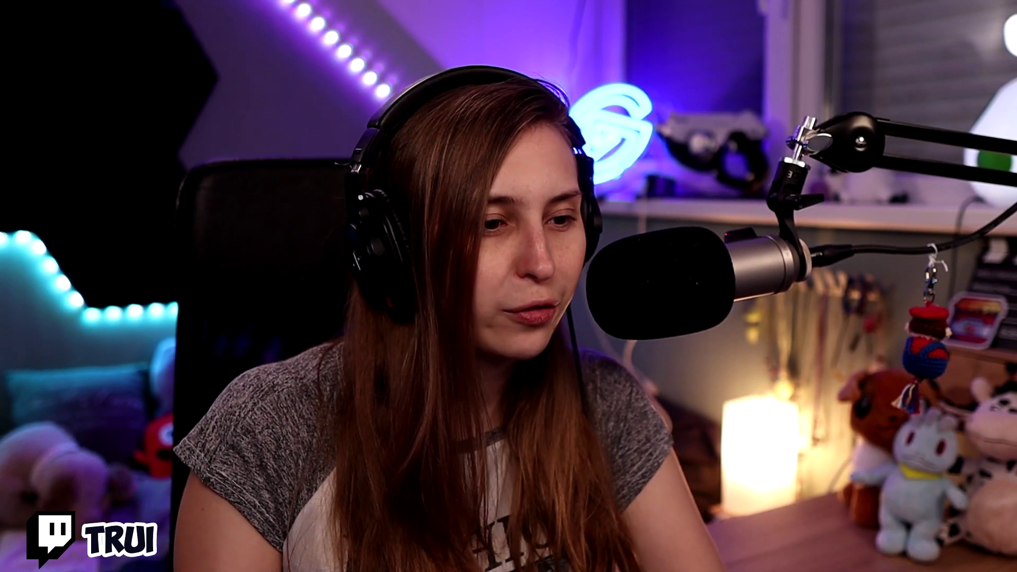
pyautogui.click(510, 259)
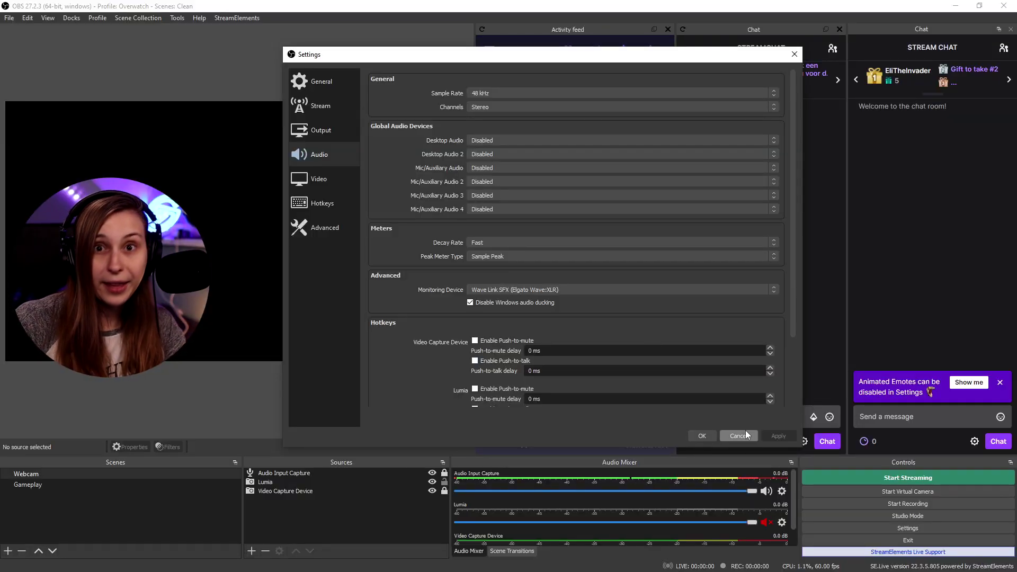
# - Close Settings without applying changes, then preview a scene from the Scenes dock
pyautogui.click(745, 432)
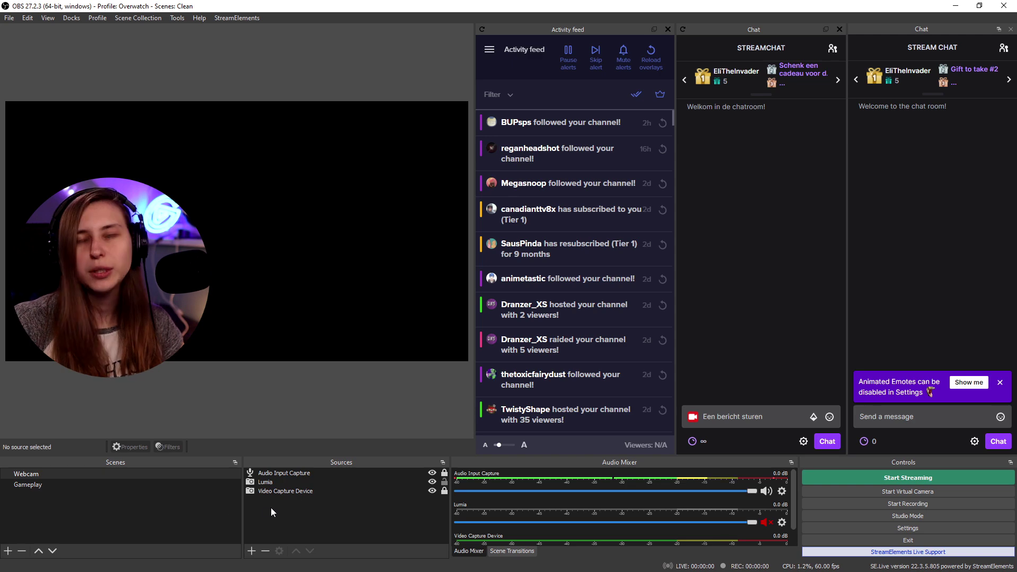
pyautogui.click(98, 483)
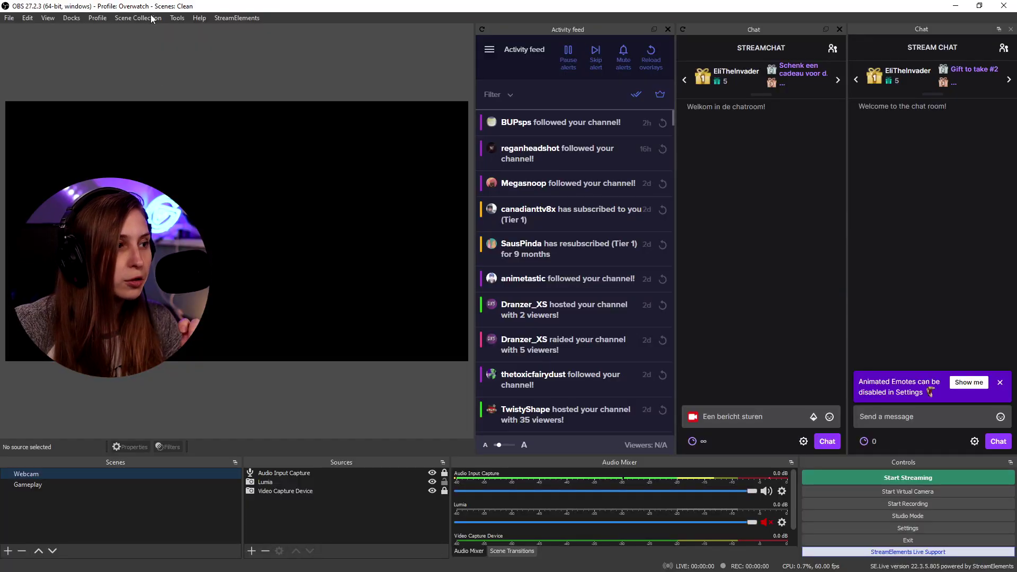
# - Load the Trui Stream scene collection and preview its Starting Soon scene
pyautogui.click(152, 19)
pyautogui.click(147, 156)
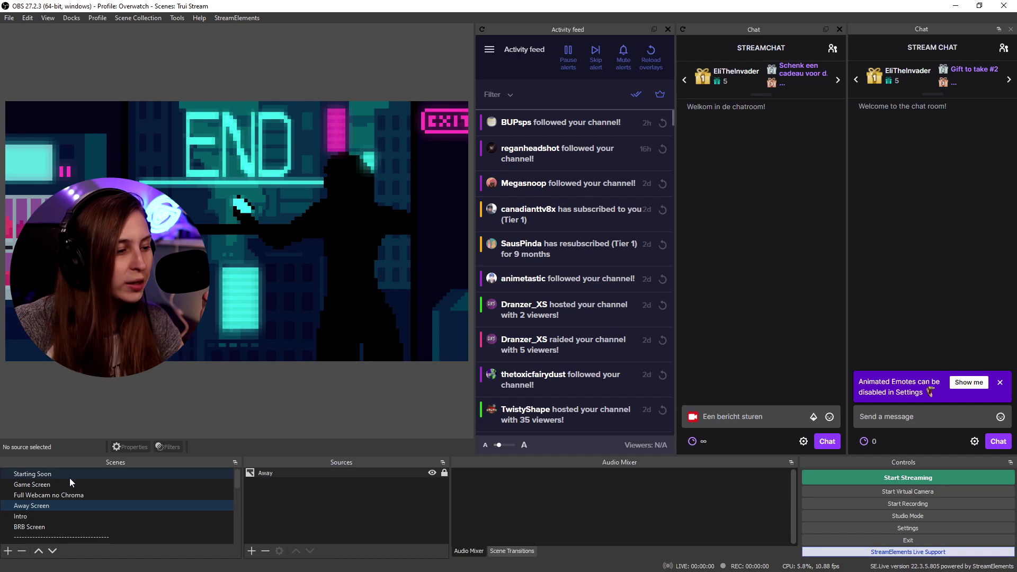
pyautogui.click(53, 475)
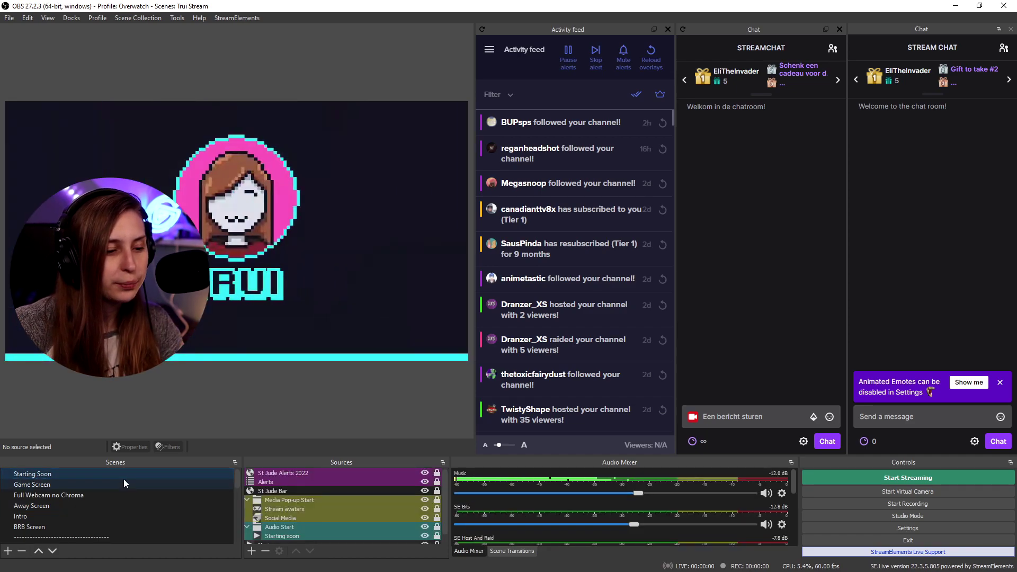
pyautogui.scroll(-1, 793, 491)
pyautogui.scroll(1, 793, 491)
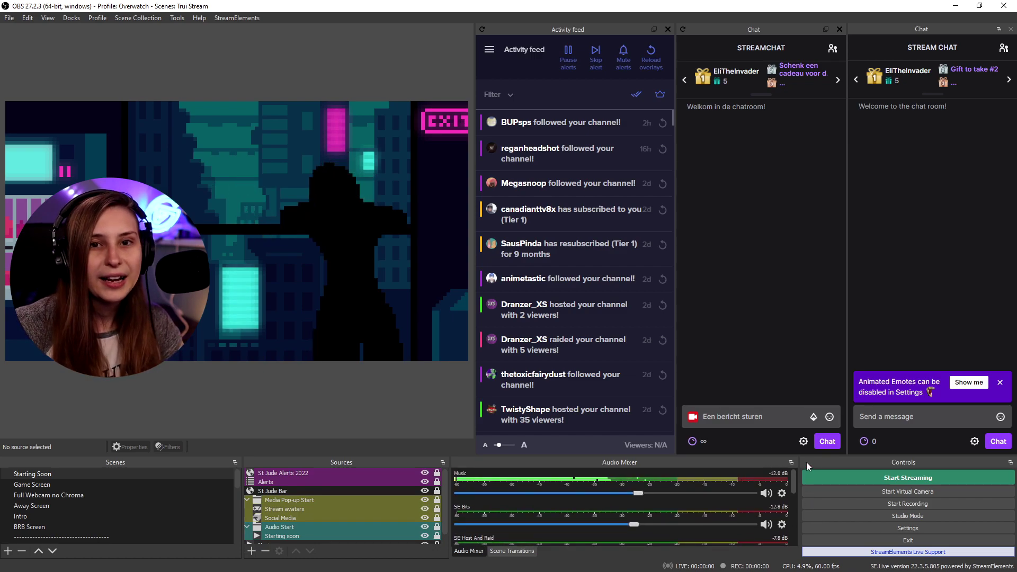
pyautogui.scroll(-1, 793, 509)
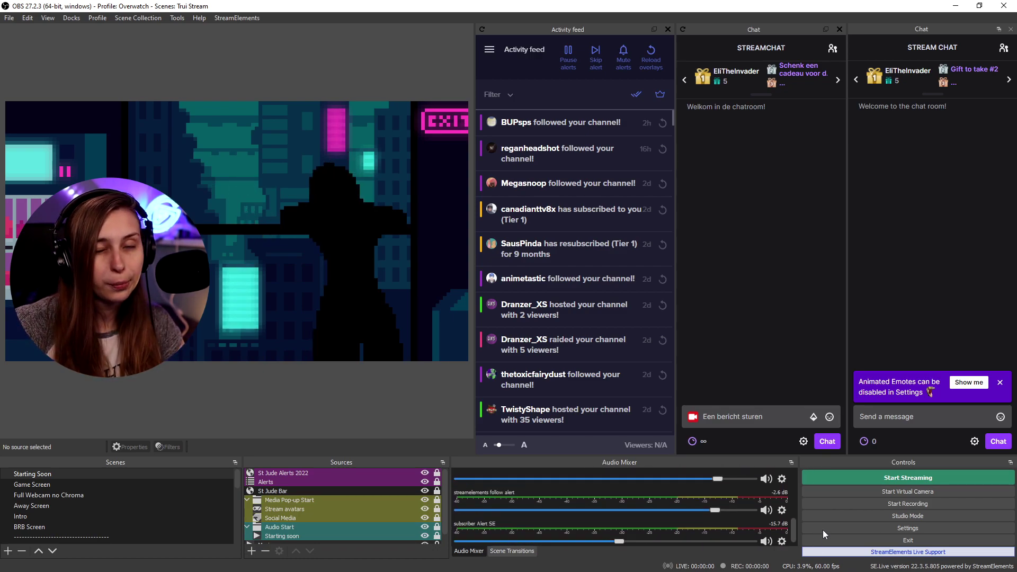
pyautogui.scroll(1, 822, 493)
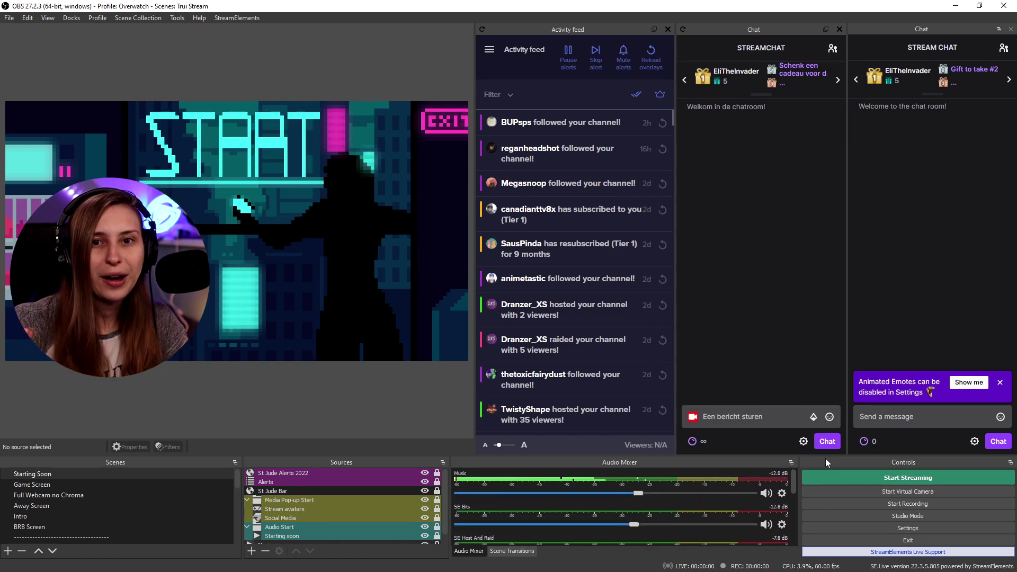
# - Preview the Game Screen scene, then the Away Screen scene
pyautogui.click(44, 485)
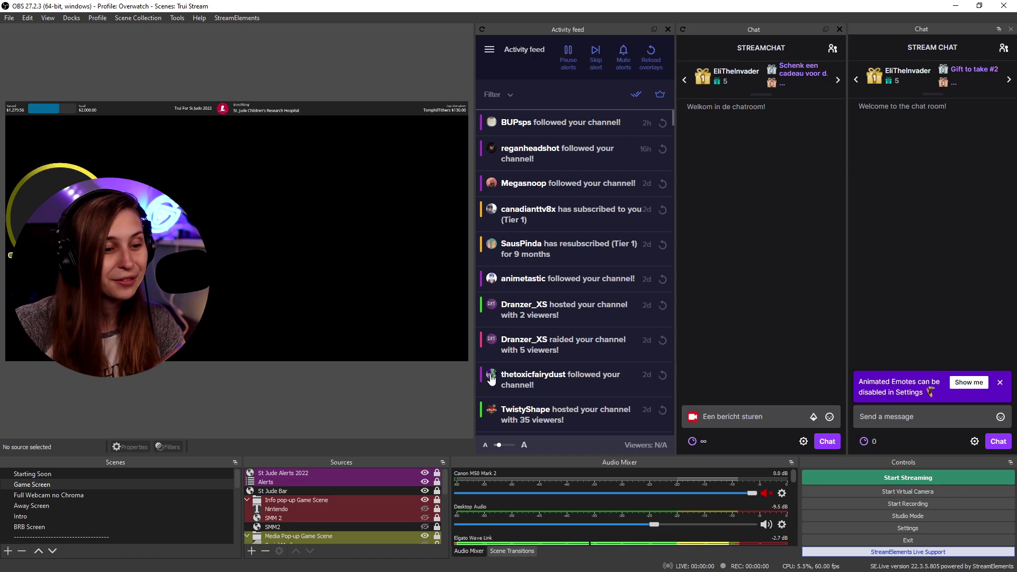
pyautogui.scroll(-1, 508, 530)
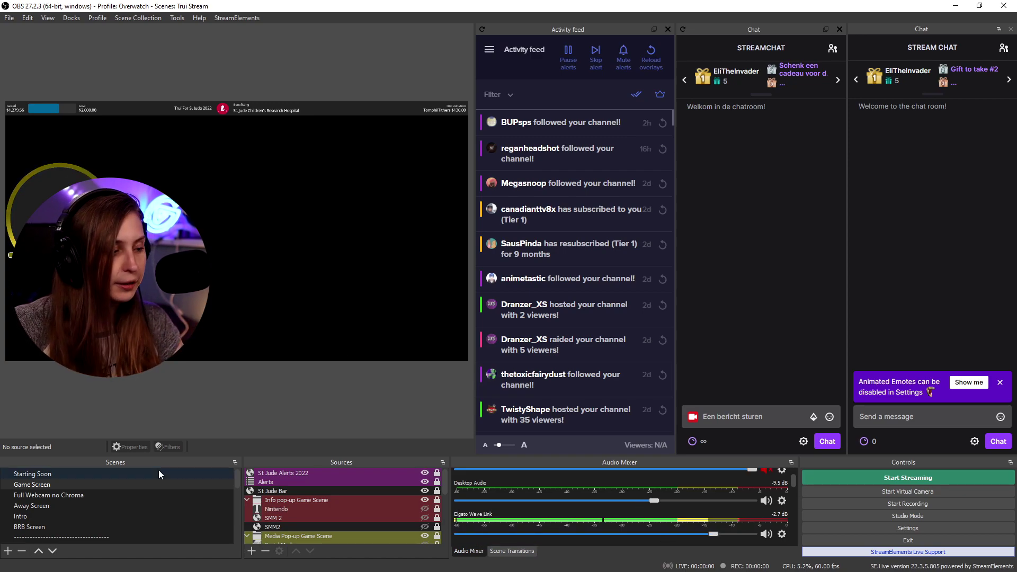
pyautogui.click(127, 506)
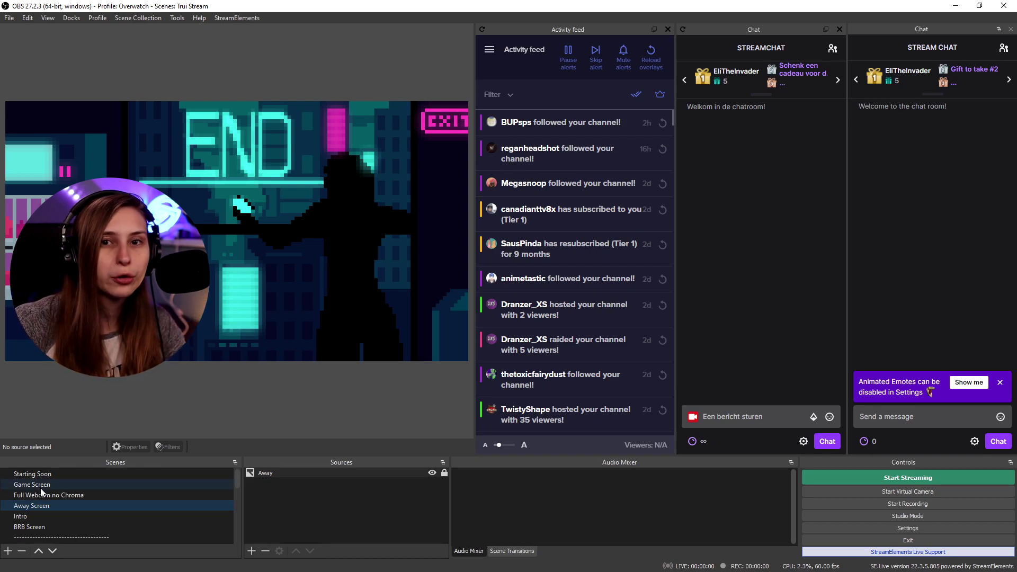
pyautogui.click(128, 18)
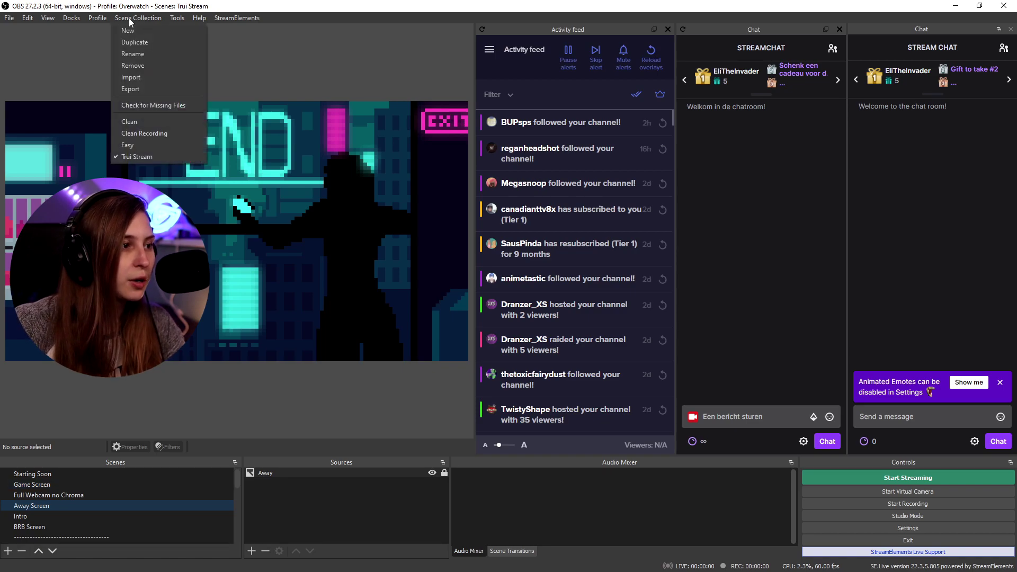
# - Switch to the Clean Recording collection and add a new empty scene, Scene 9
pyautogui.click(151, 132)
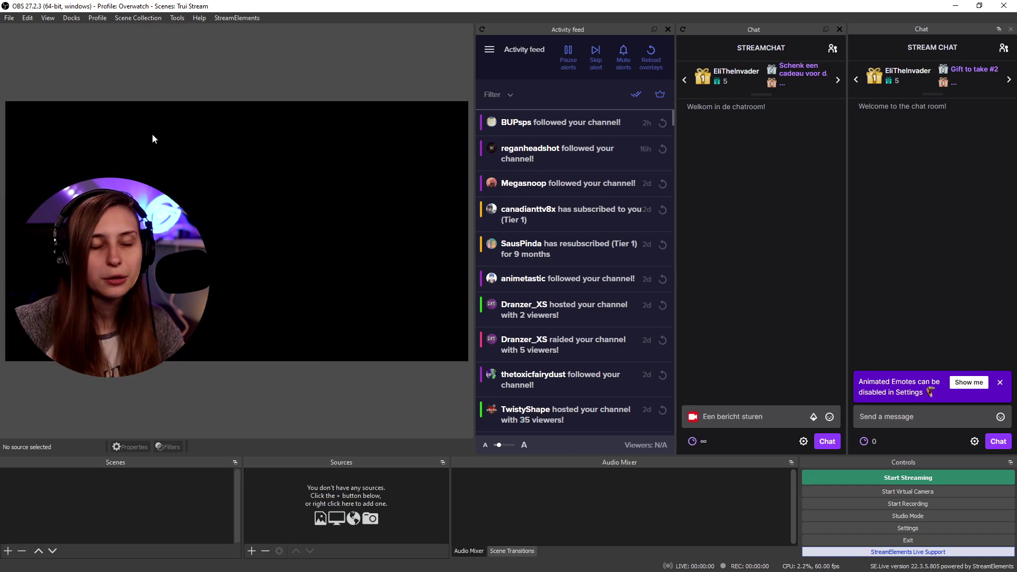
pyautogui.click(8, 551)
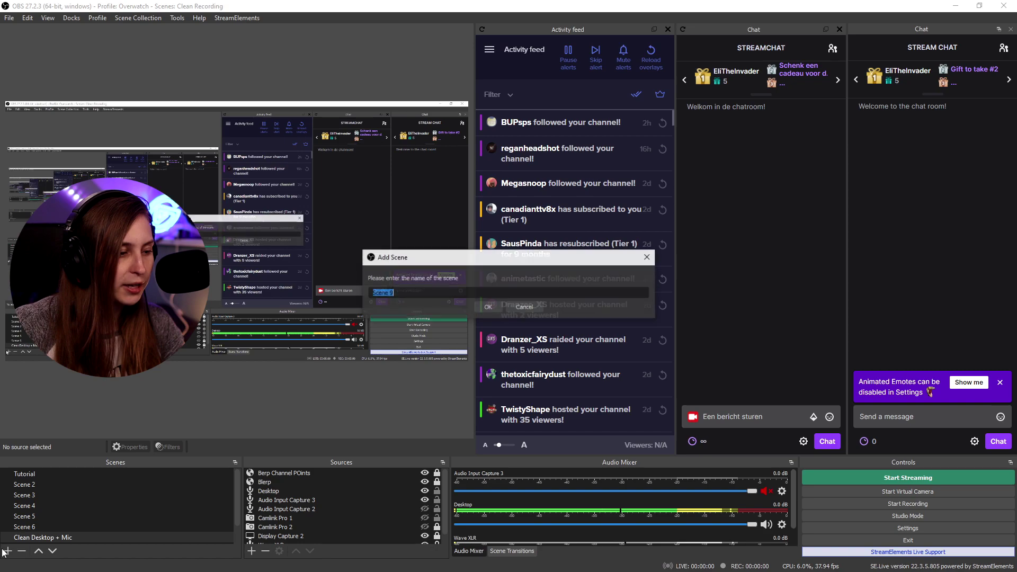
pyautogui.click(488, 307)
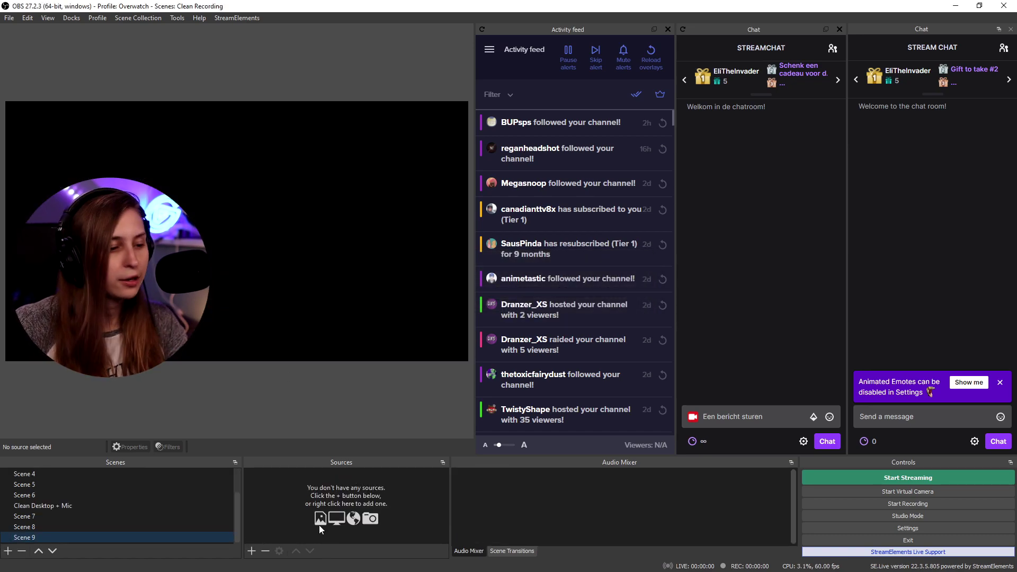
pyautogui.click(251, 551)
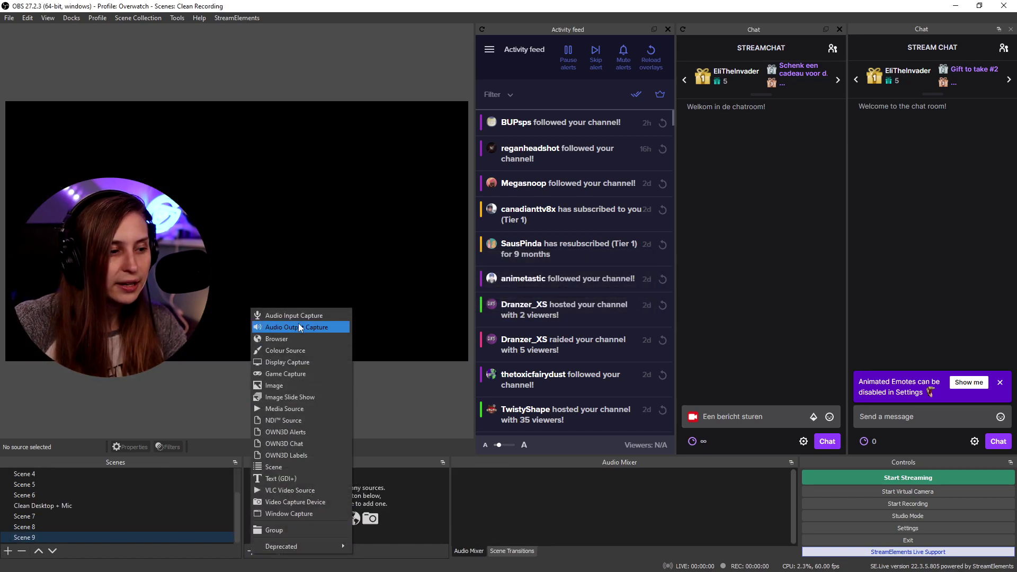
# - Add an Audio Input Capture source named Mic using Wave Link Stream (Elgato Wave:XLR)
pyautogui.click(300, 318)
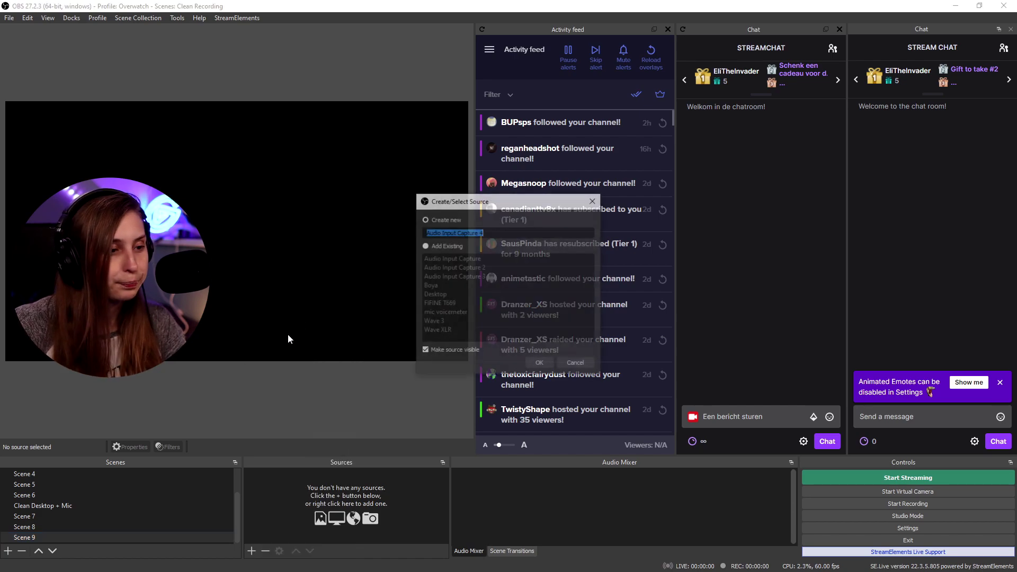
pyautogui.write('Mi')
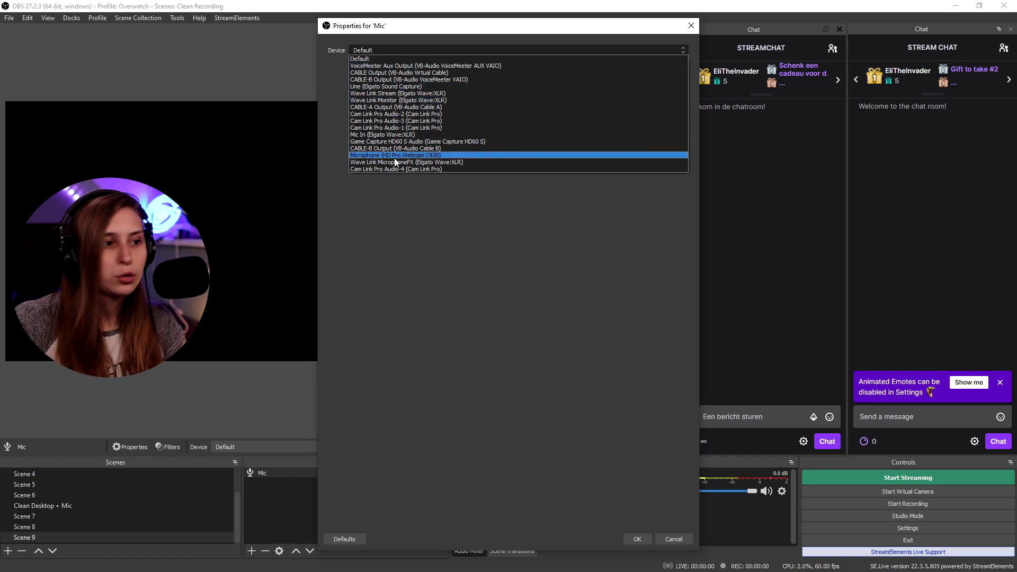
pyautogui.click(379, 95)
pyautogui.click(637, 537)
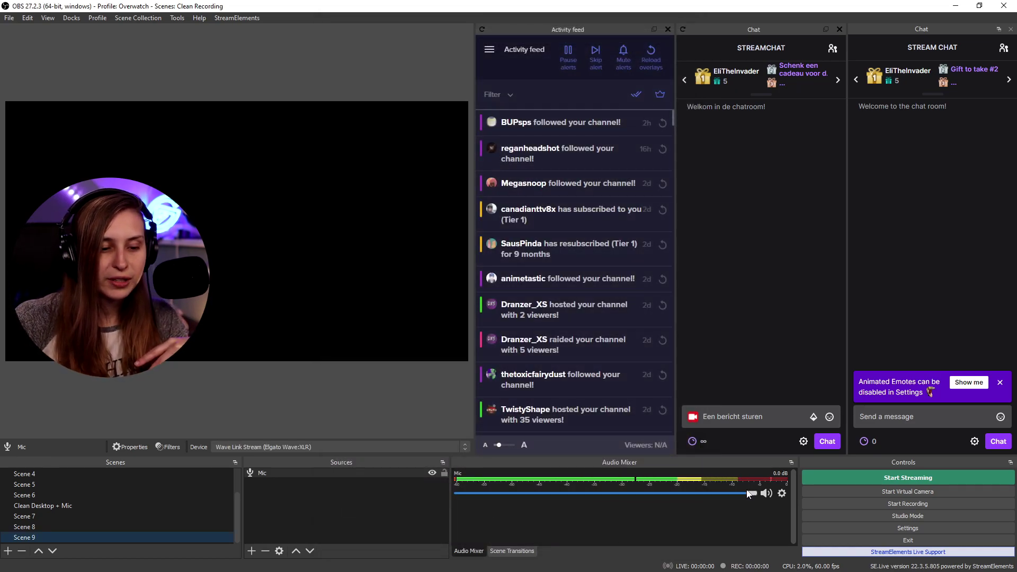
# - Set the Mic fader to about -1.3 dB and open the Mic's audio filters
pyautogui.moveTo(749, 493); pyautogui.dragTo(737, 492)
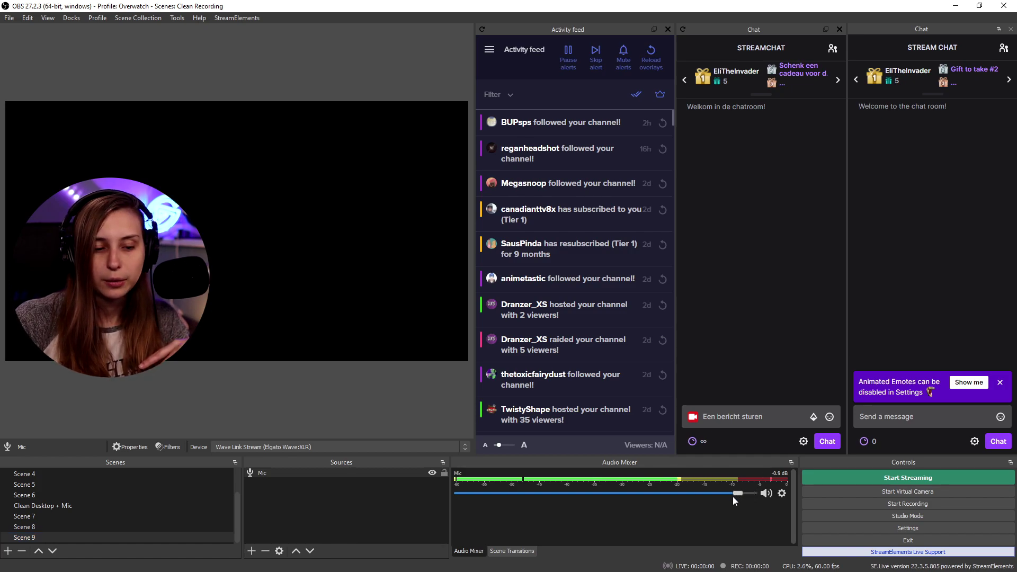
pyautogui.moveTo(641, 496); pyautogui.dragTo(731, 500)
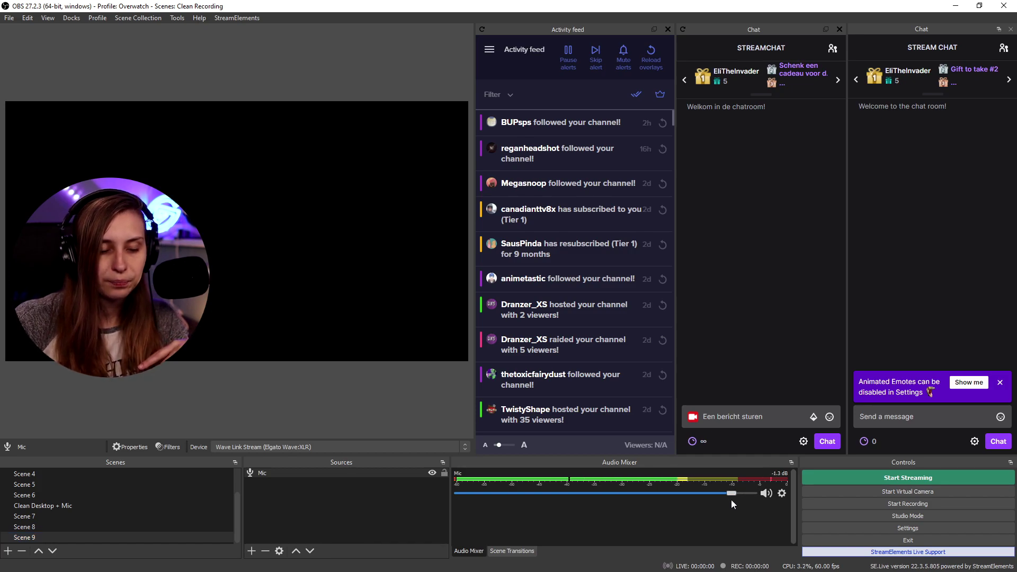
pyautogui.click(782, 494)
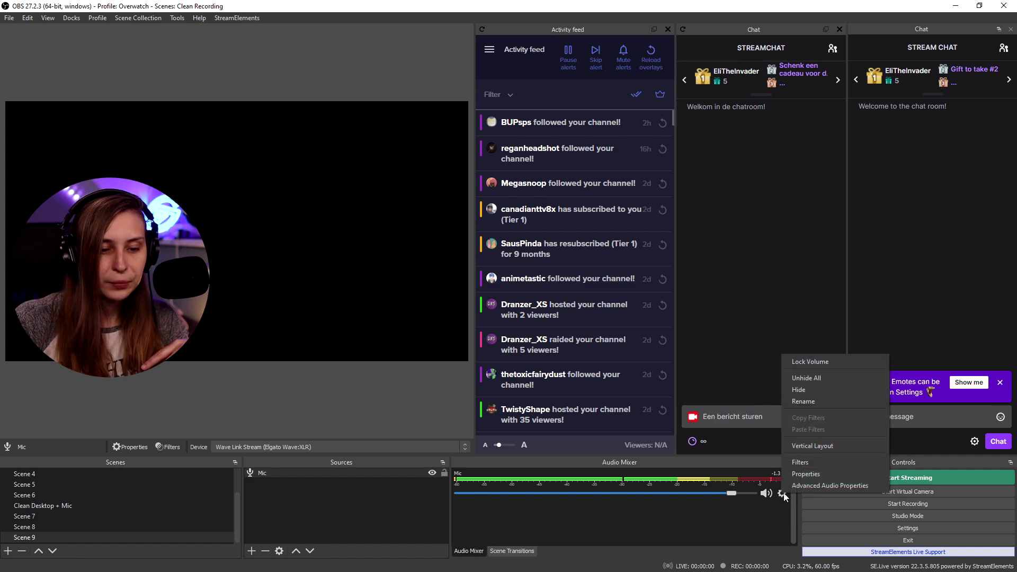
pyautogui.click(801, 463)
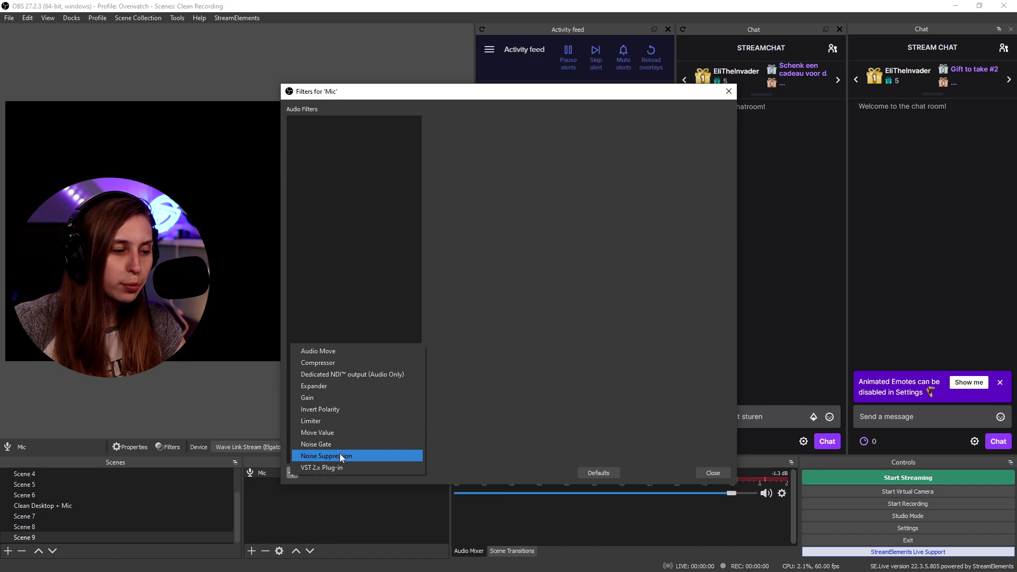
# - Choose Noise Suppression from the Mic filters' add menu
pyautogui.click(448, 437)
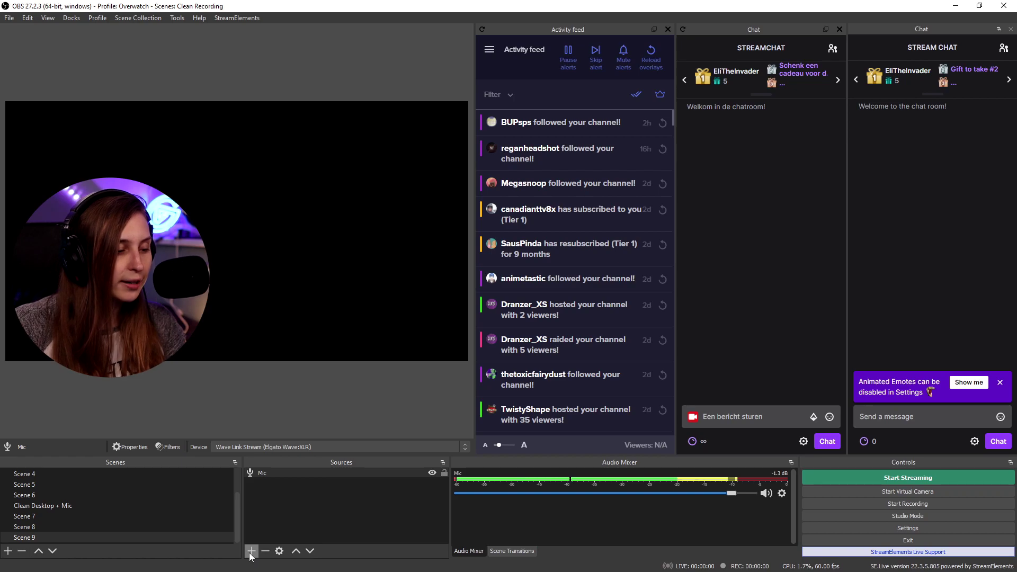
# - Add an Audio Output Capture source named 'Desktop Sound' and list its capture devices
pyautogui.click(249, 552)
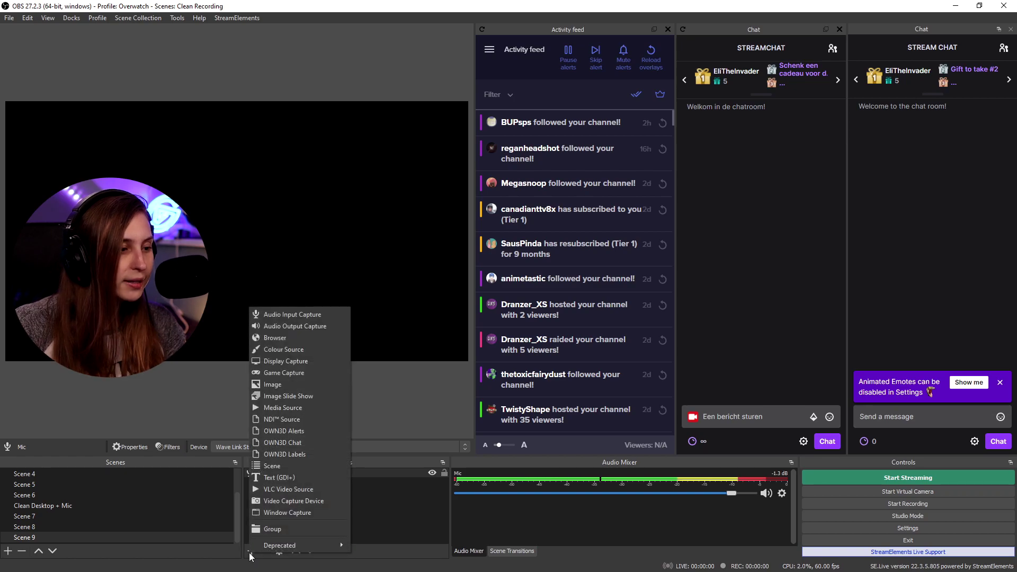
pyautogui.click(300, 324)
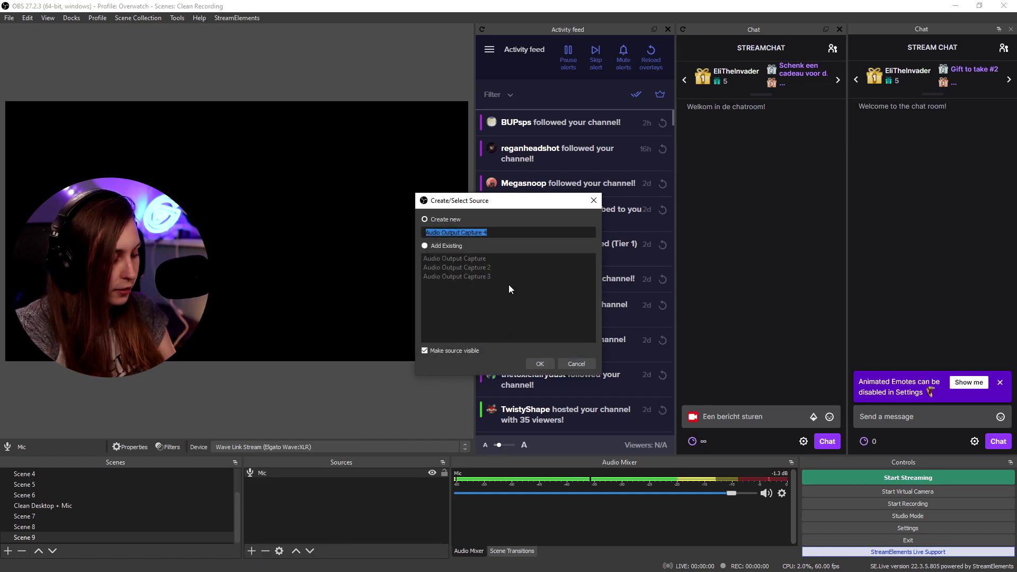
pyautogui.write('Desktop Sound')
pyautogui.press('Return')
pyautogui.click(381, 51)
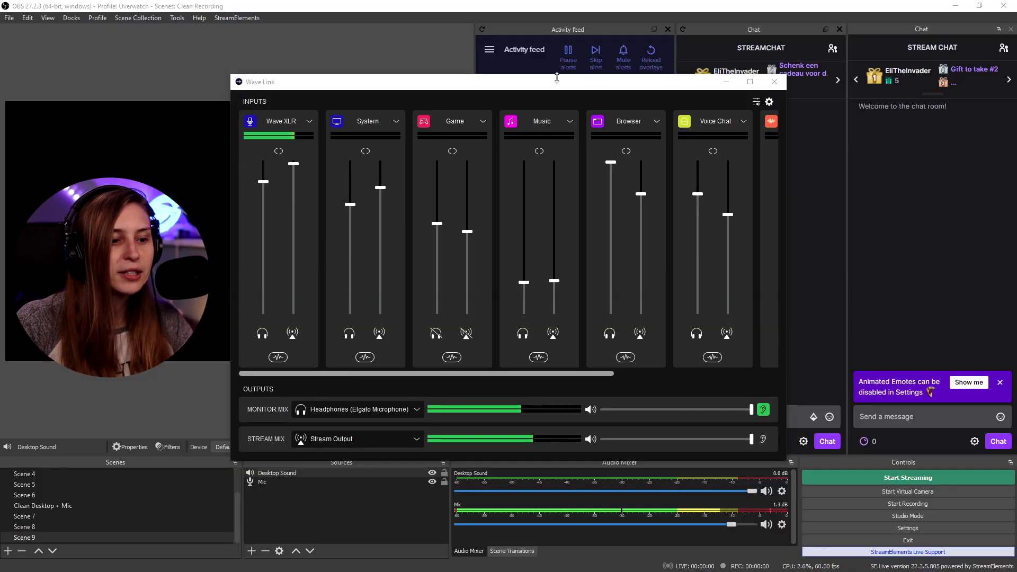
# - Bring up the Wave Link mixer, nudge the Music stream fader, then close Wave Link
pyautogui.click(556, 84)
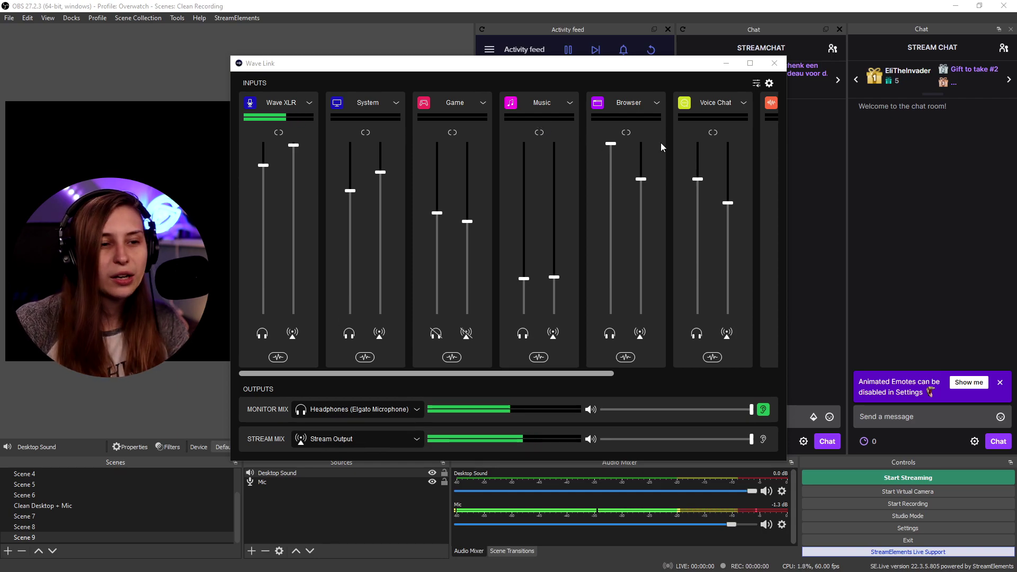
pyautogui.moveTo(555, 279)
pyautogui.mouseDown()
pyautogui.moveTo(558, 264)
pyautogui.moveTo(558, 279)
pyautogui.mouseUp()
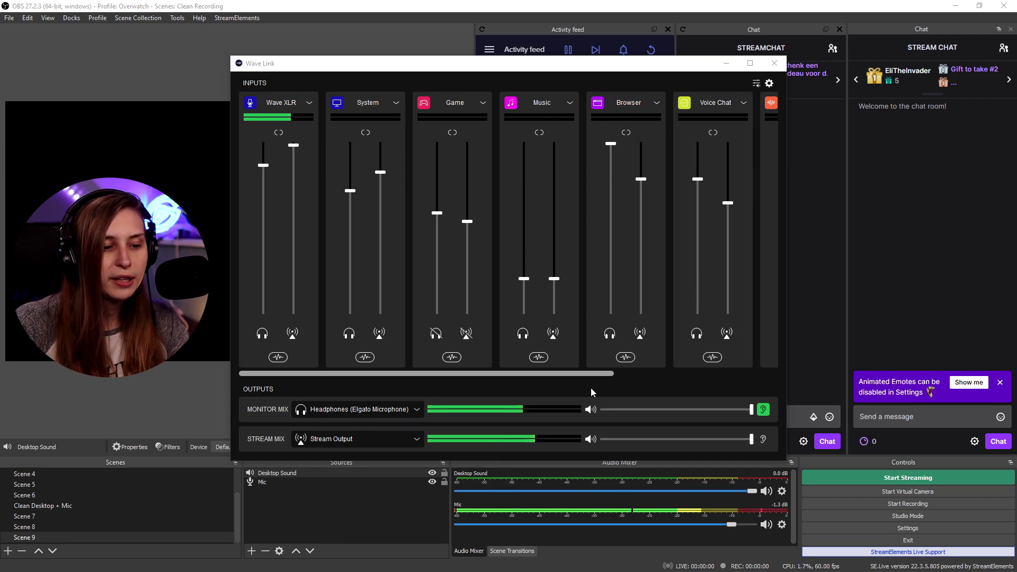
pyautogui.click(432, 503)
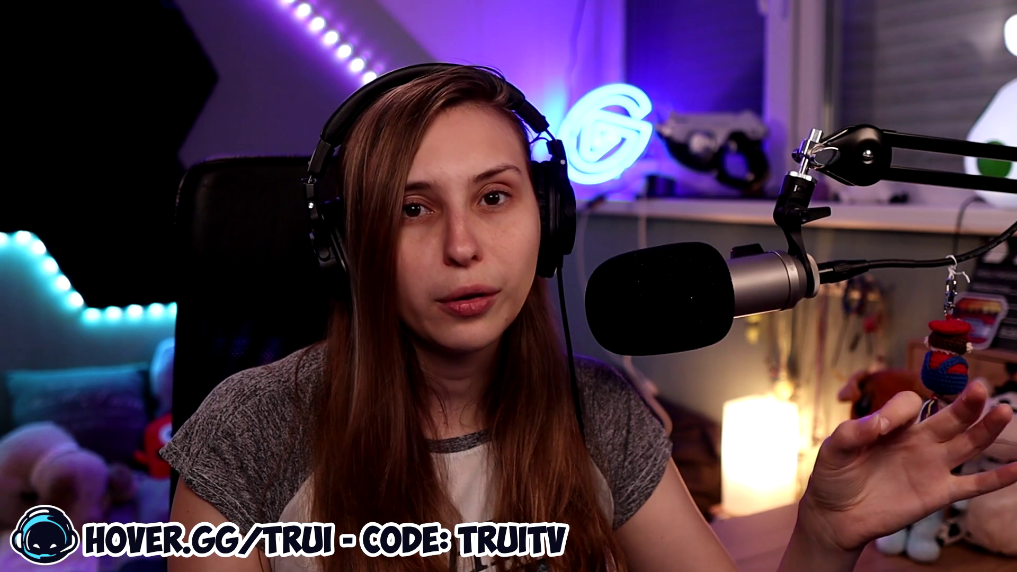
# - Set the Desktop Sound source's capture device to Headphones (Elgato Wave:XLR) in its properties
pyautogui.rightClick(352, 470)
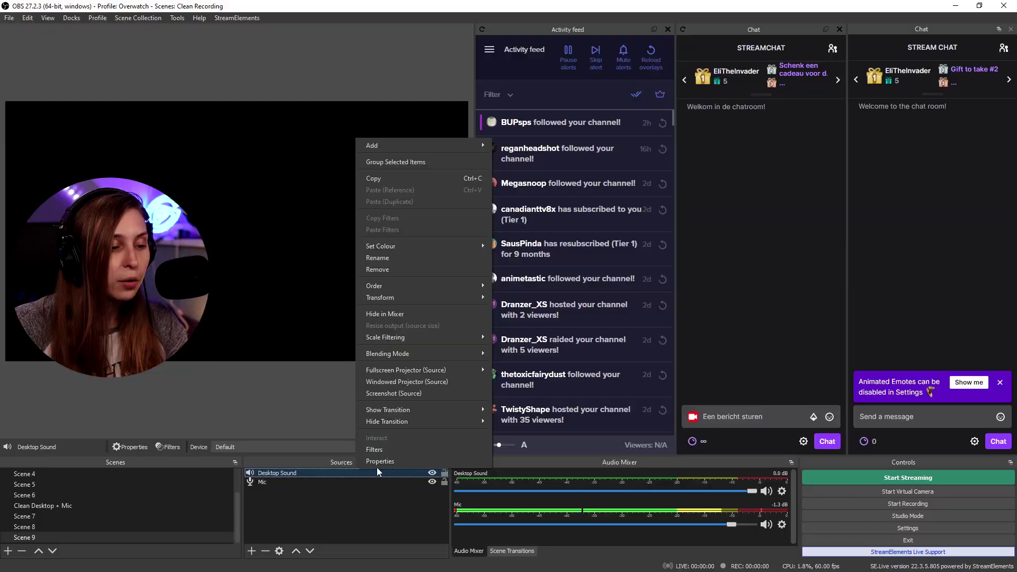
pyautogui.click(377, 465)
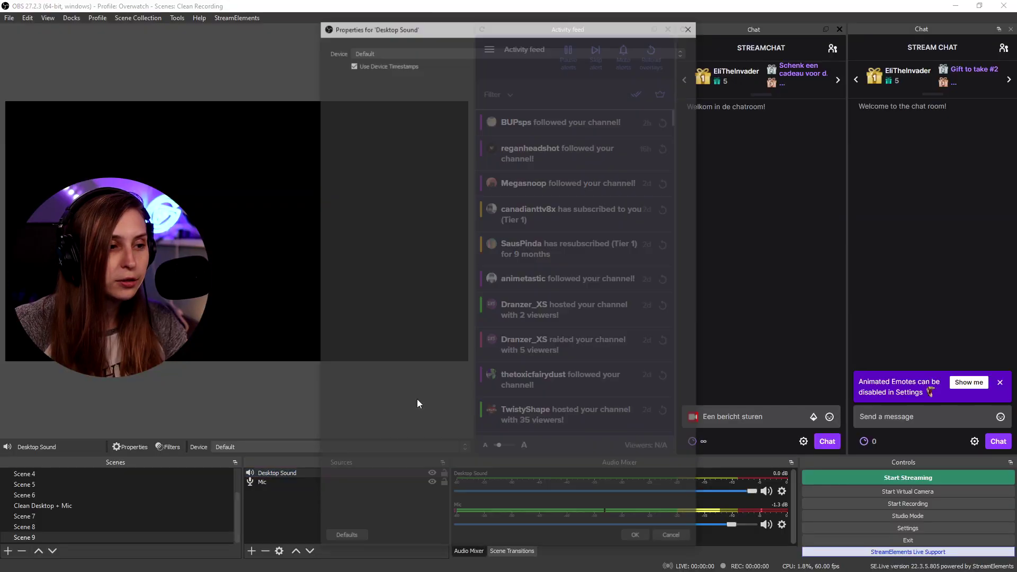
pyautogui.click(386, 50)
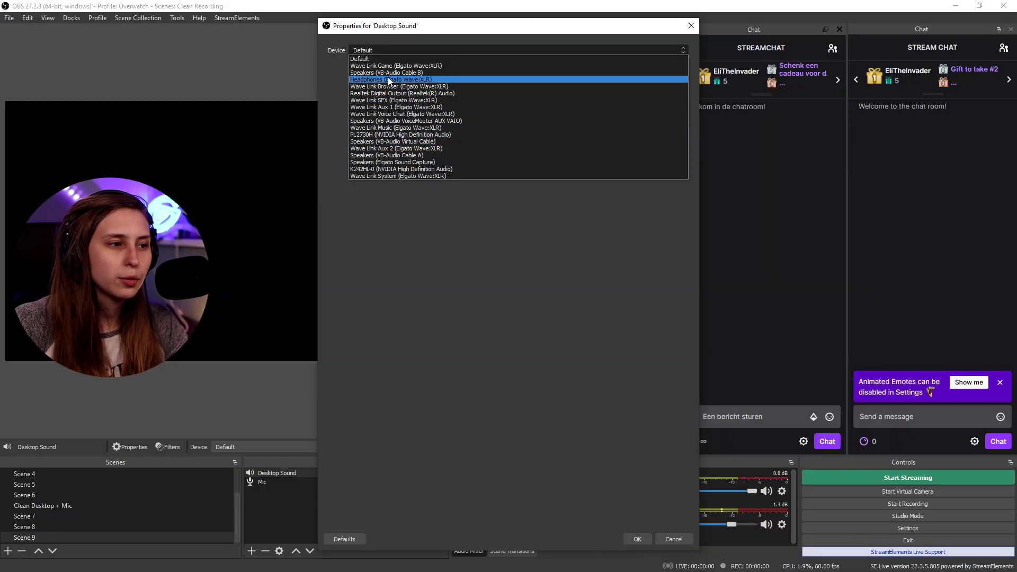
pyautogui.click(389, 79)
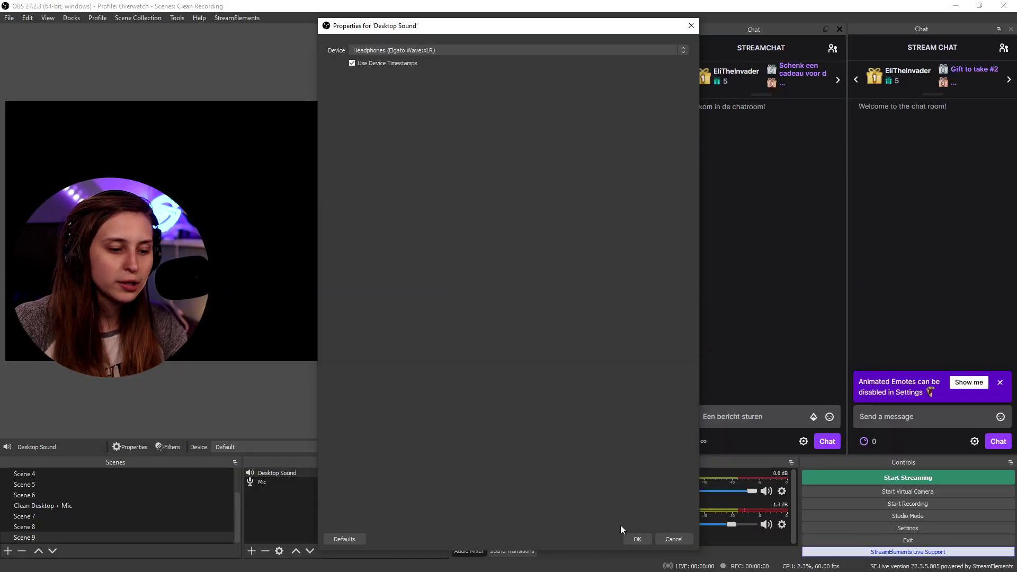
pyautogui.click(637, 539)
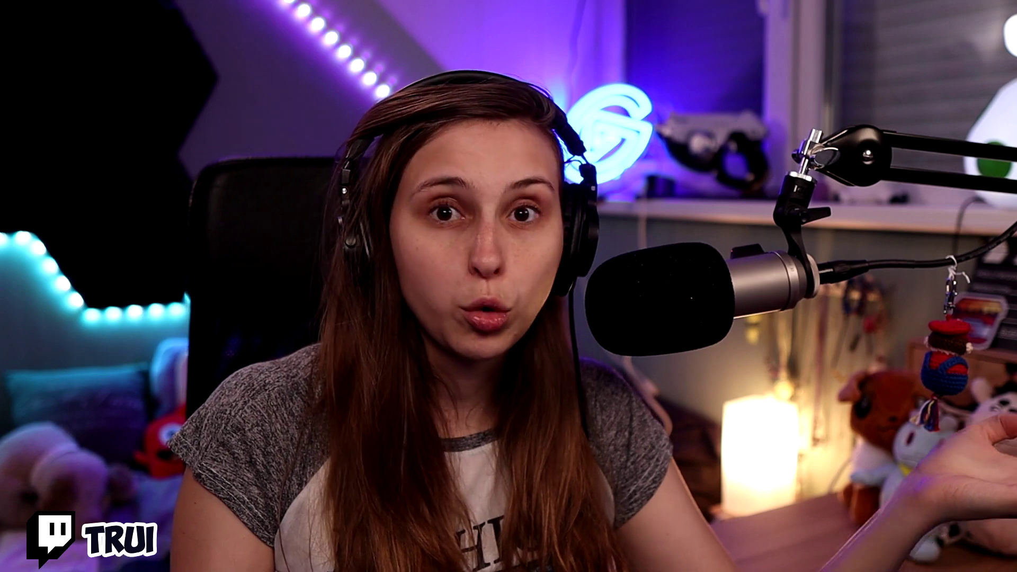